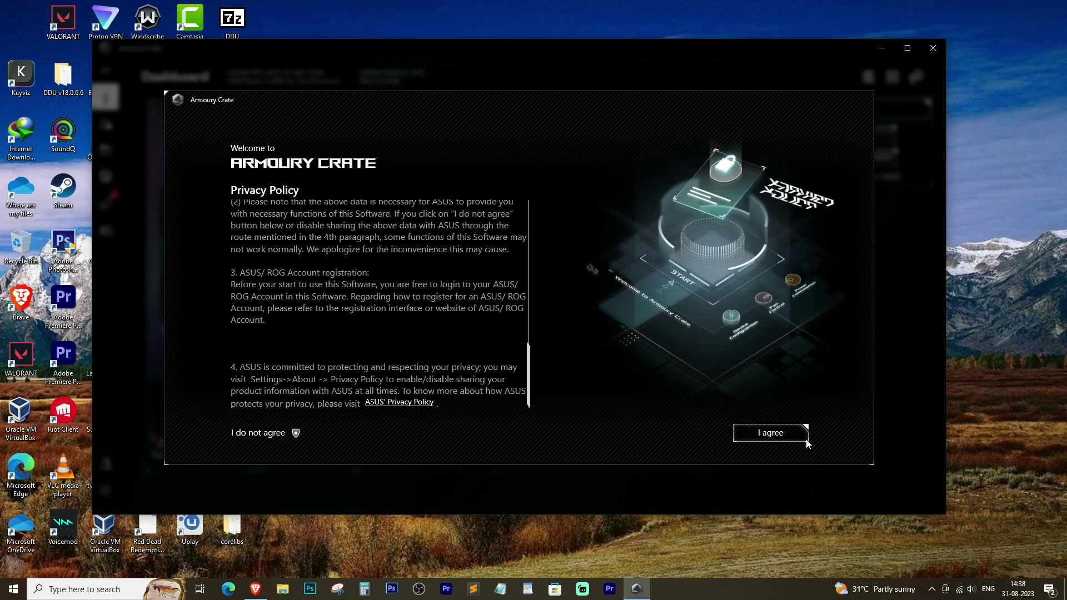
- Accept the Armoury Crate privacy terms, finish the setup pages, and skip the ASUS account login
left_click(805, 439)
left_click(801, 436)
left_click(801, 437)
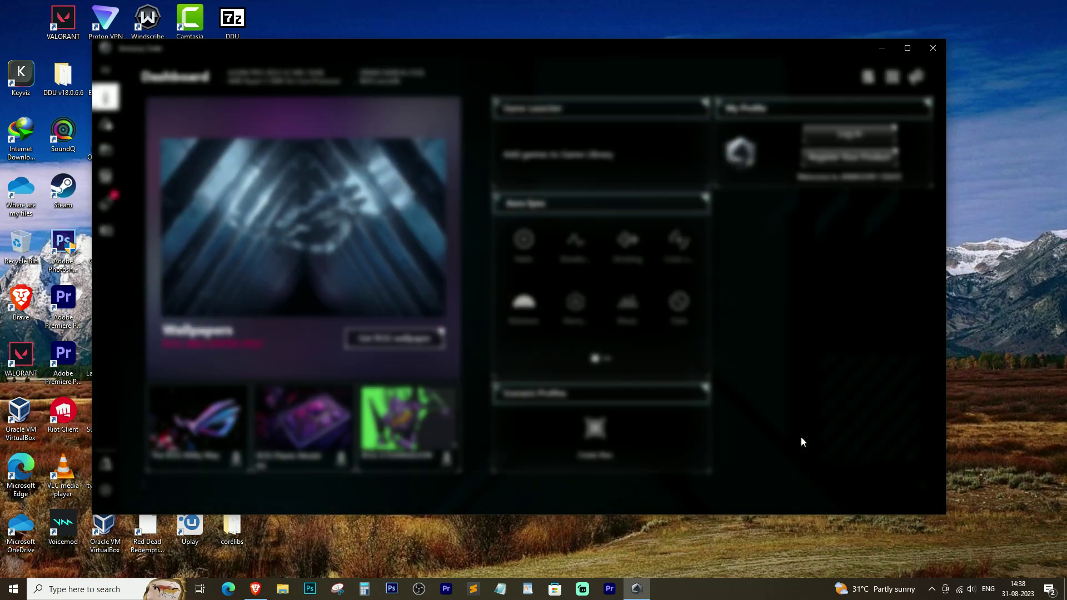
left_click(601, 329)
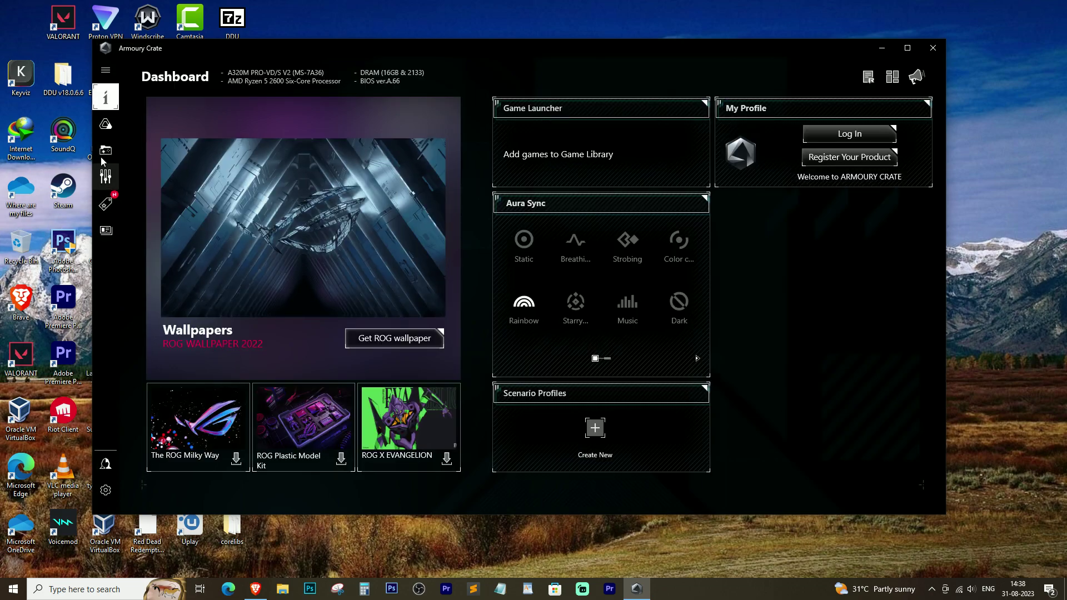
- Check Aura Sync's Aura Effects for devices, then go to the Game Library page
left_click(107, 125)
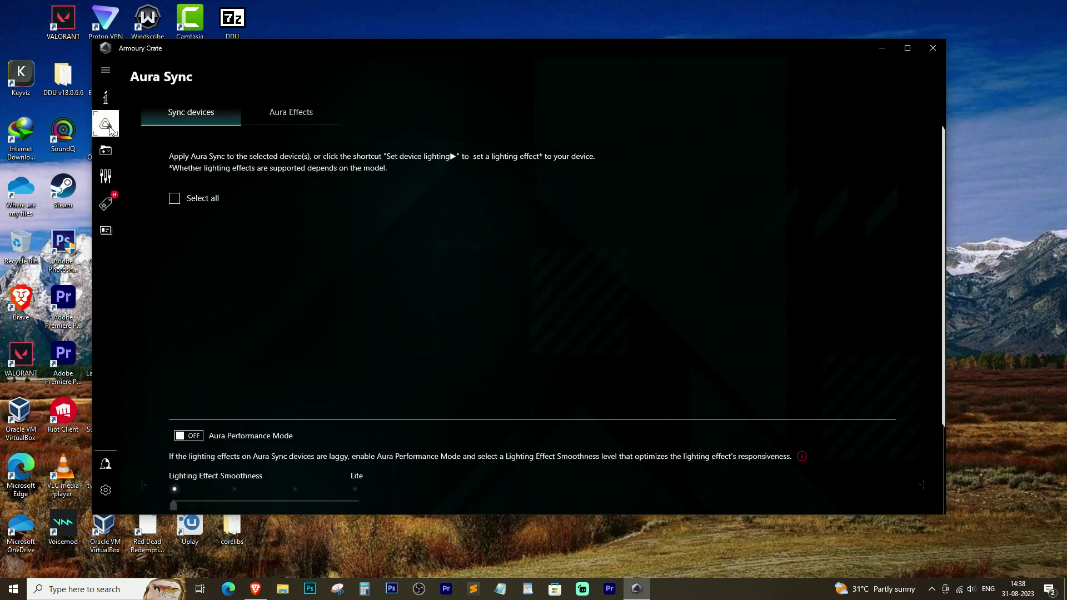
left_click(289, 116)
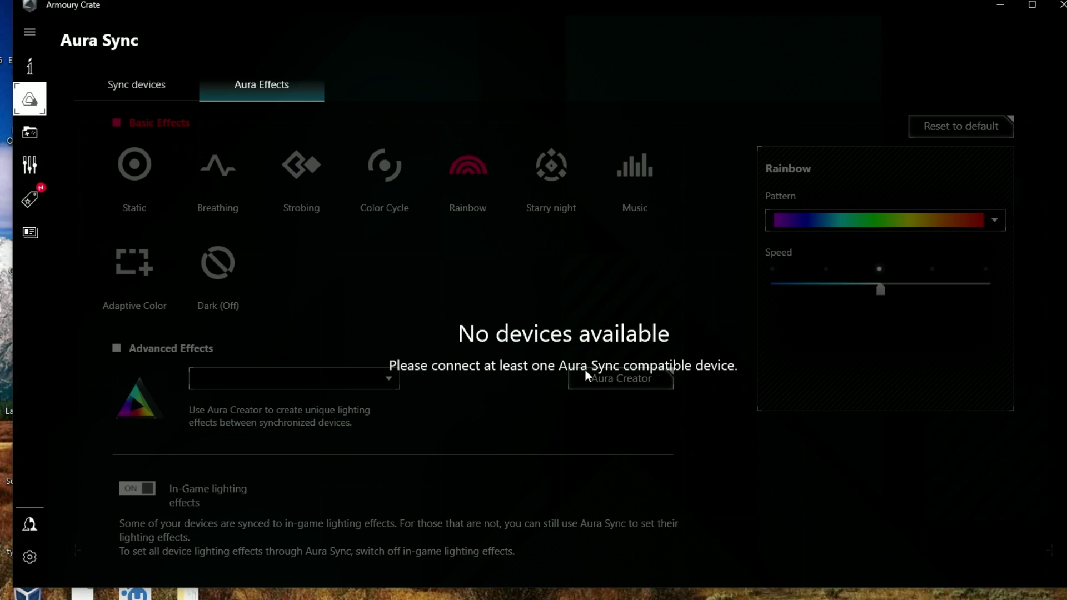
left_click(32, 135)
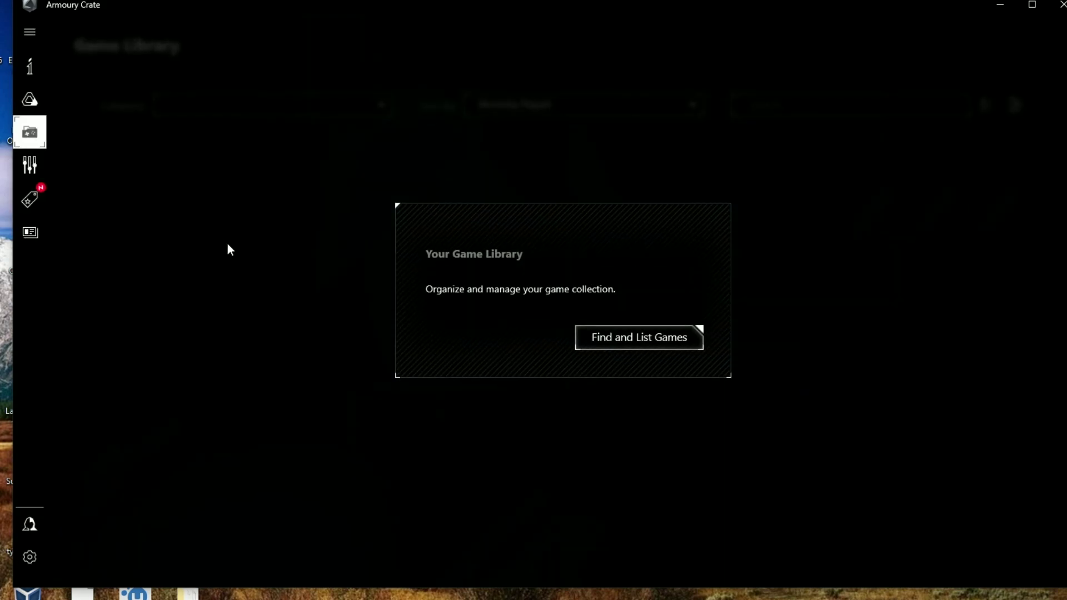
- Search Aura Sync's Hue Connection for a Hue Bridge, cancel when none is found, and return to Aura Effects
left_click(30, 99)
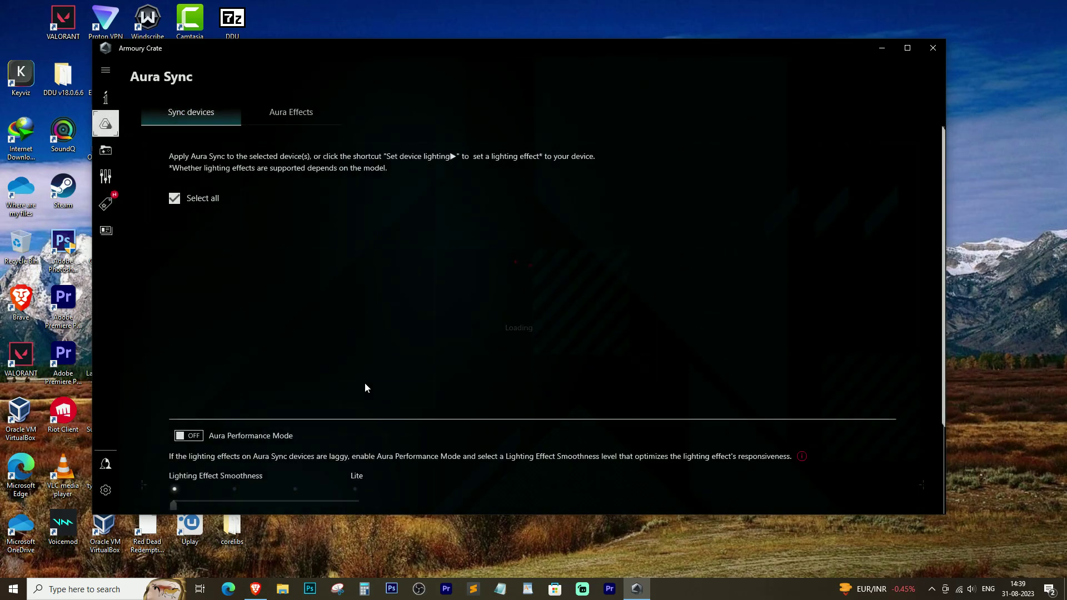
scroll(345, 434, "down", 2)
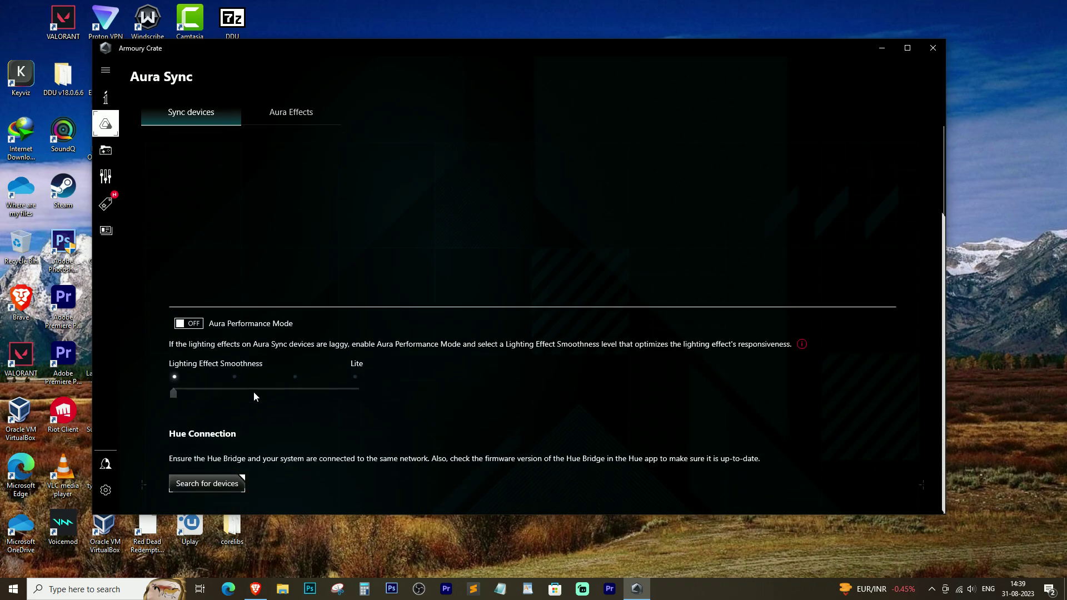
left_click(211, 484)
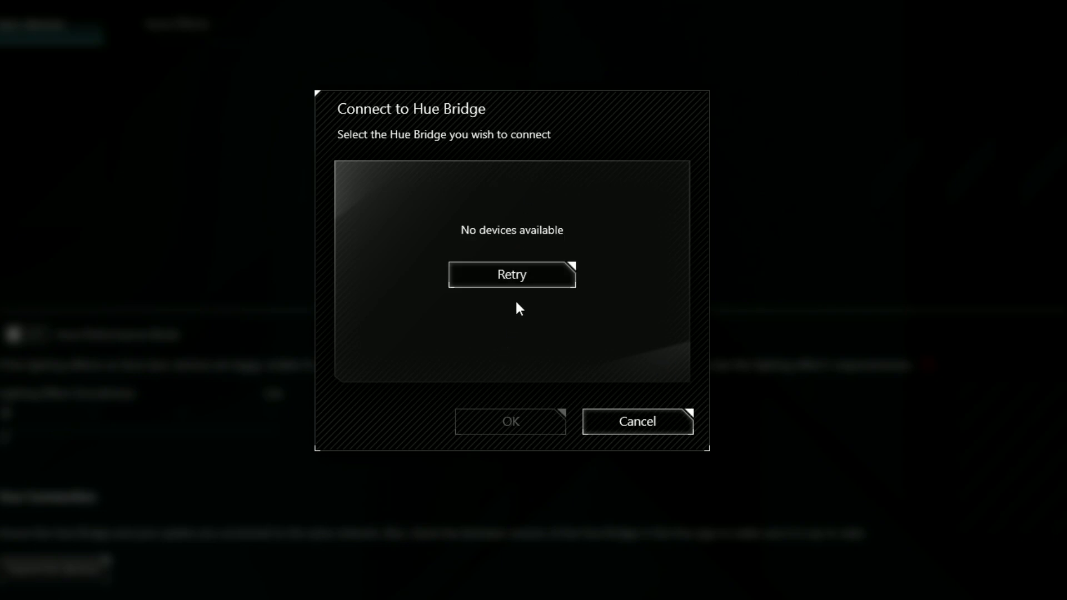
left_click(643, 428)
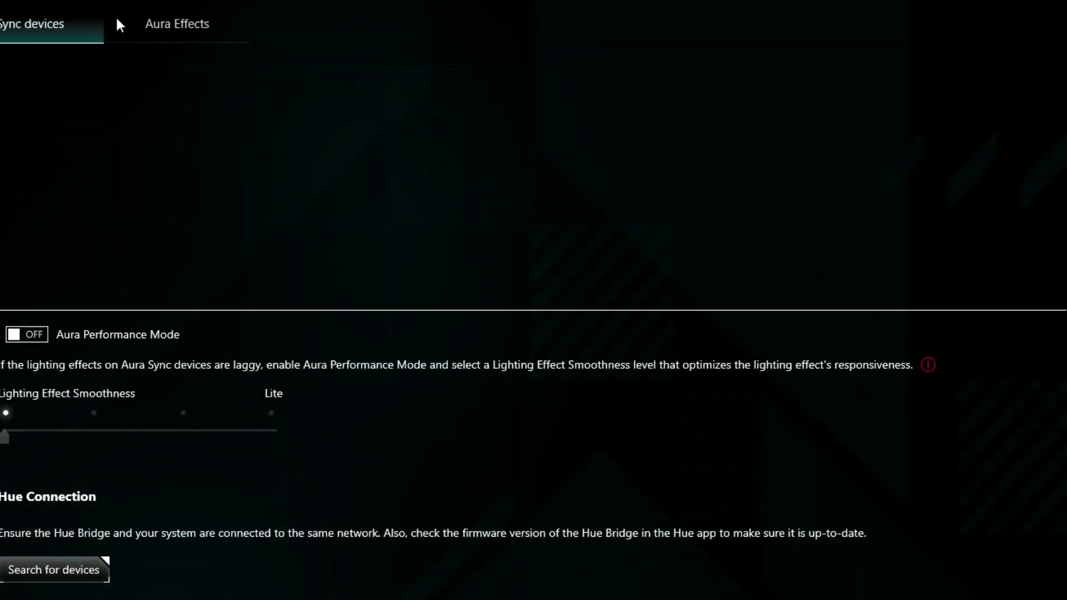
left_click(155, 30)
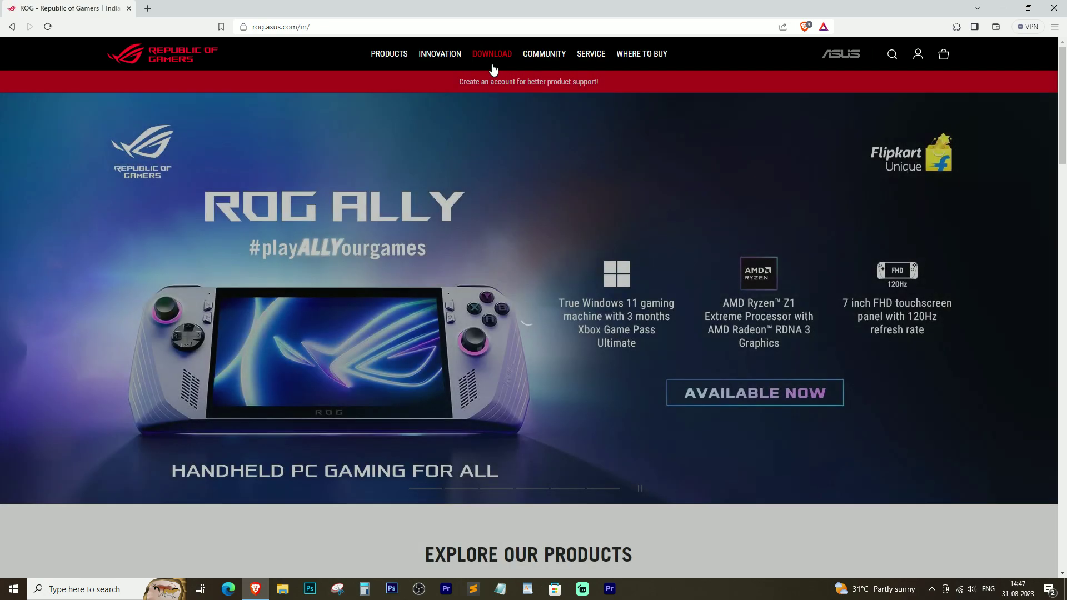
- Go from the ROG site's Service > Support page into the ASUS Download Center
mouse_move(582, 54)
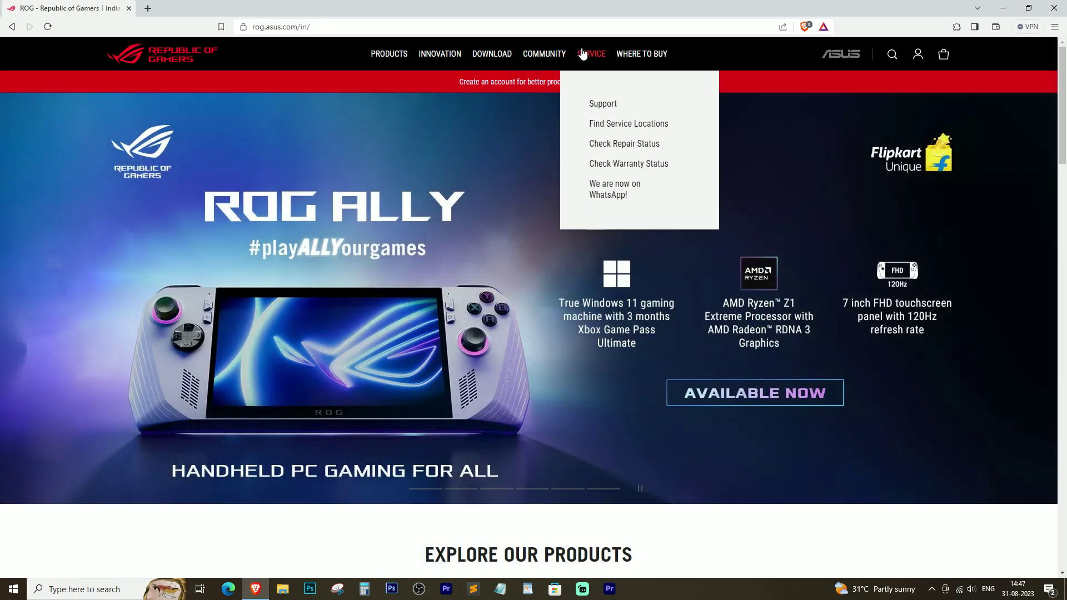
left_click(606, 106)
scroll(494, 394, "down", 7)
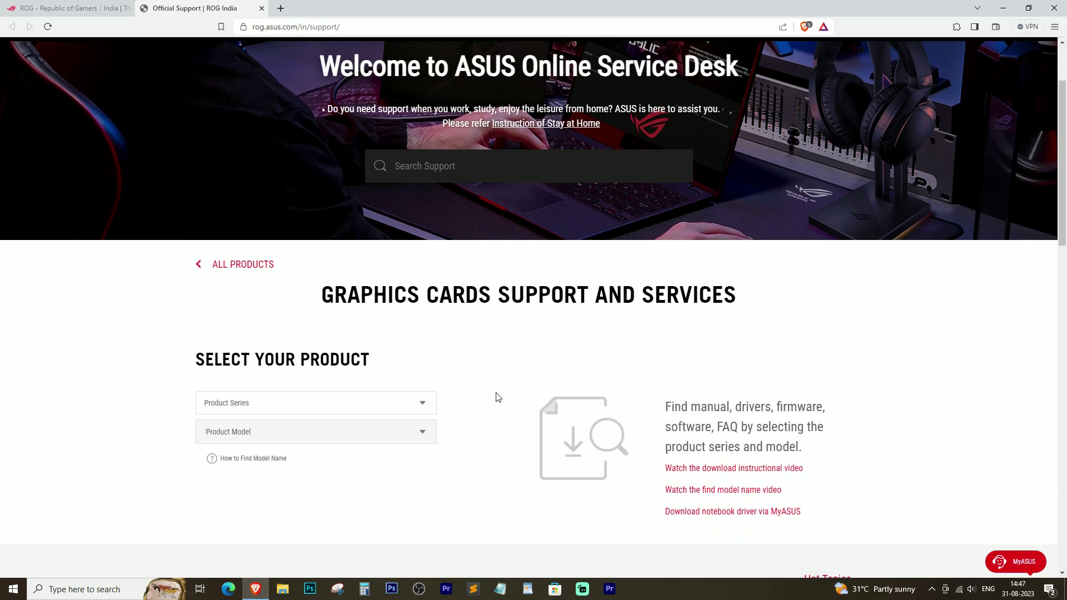
scroll(494, 394, "down", 6)
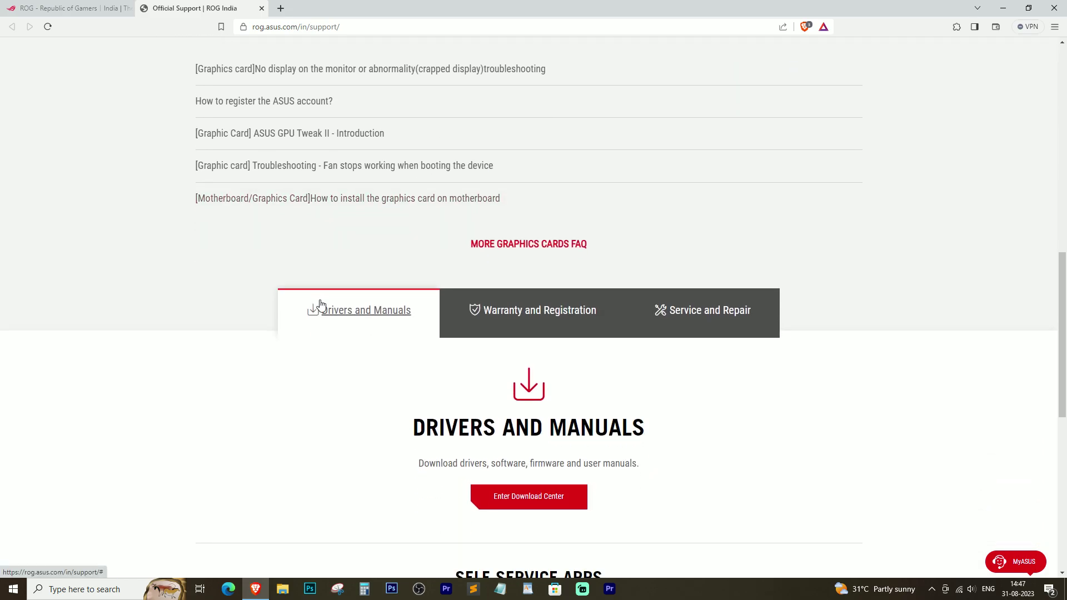
left_click(540, 461)
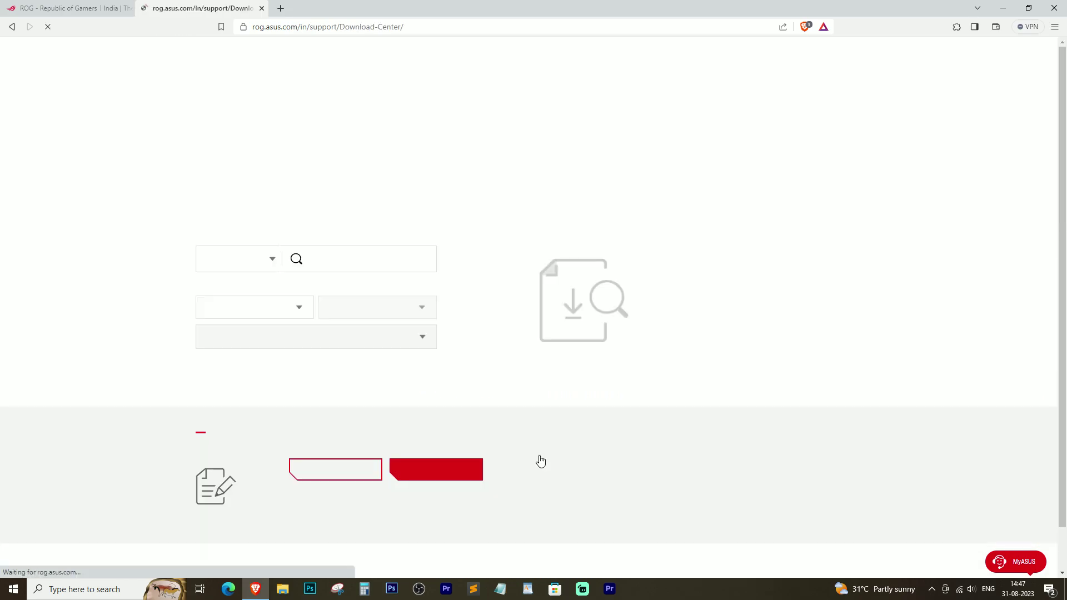
- Search model 'rx 57', pick ROG-STRIX-RX5700-O8G-GAMING, and open its Driver & Tools page
left_click(354, 258)
type("rx 570")
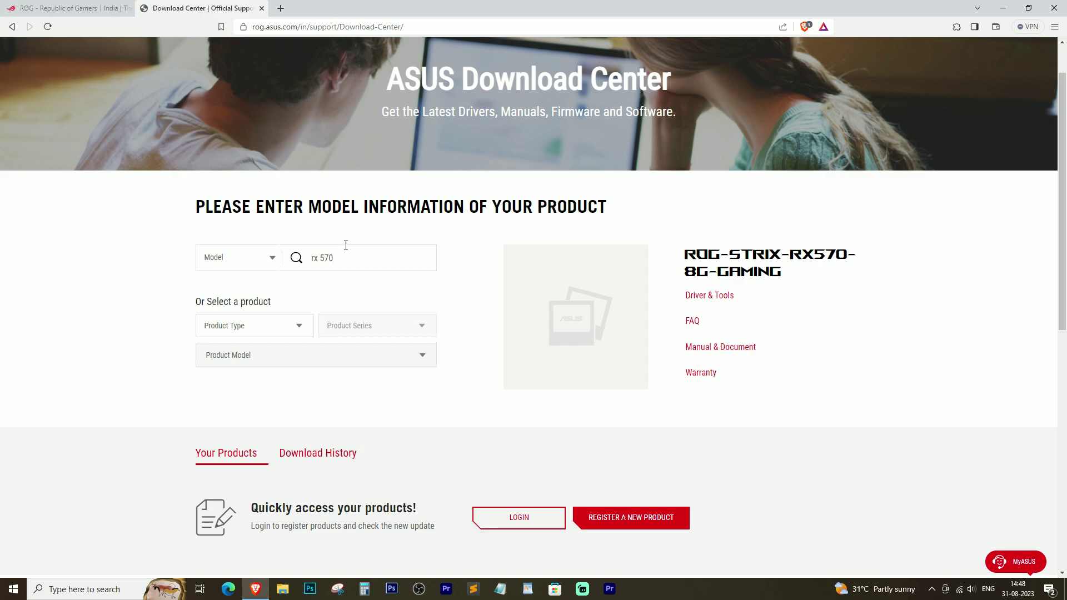
key("BackSpace")
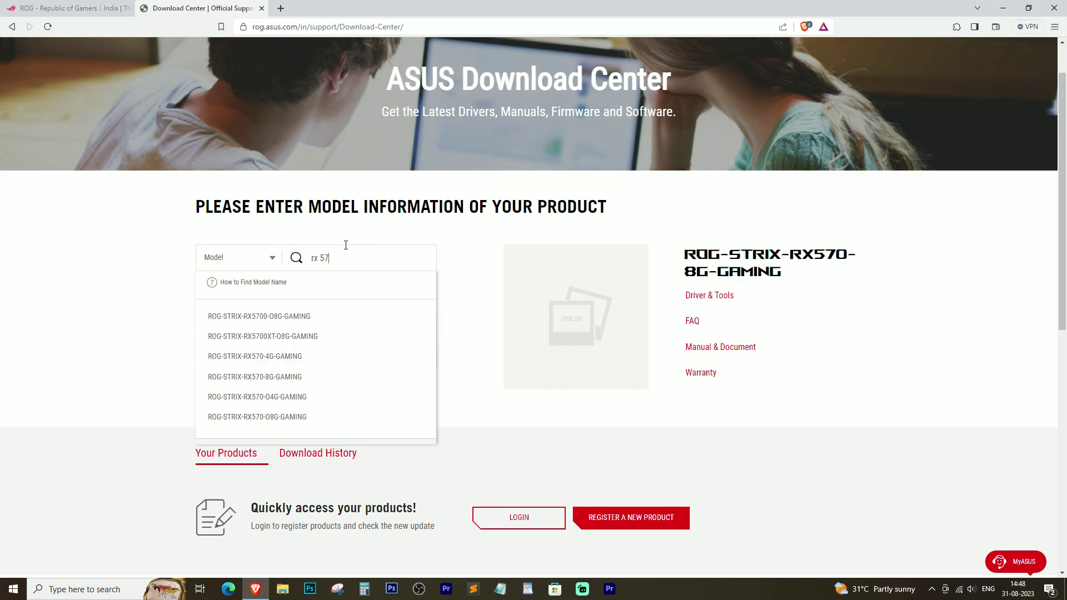
left_click(310, 316)
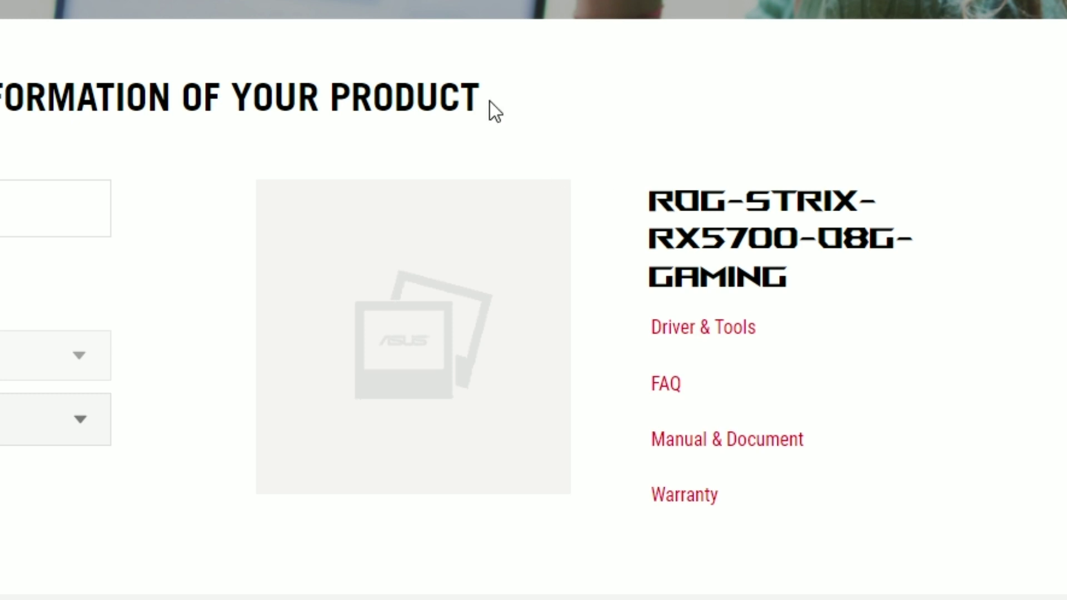
left_click(715, 347)
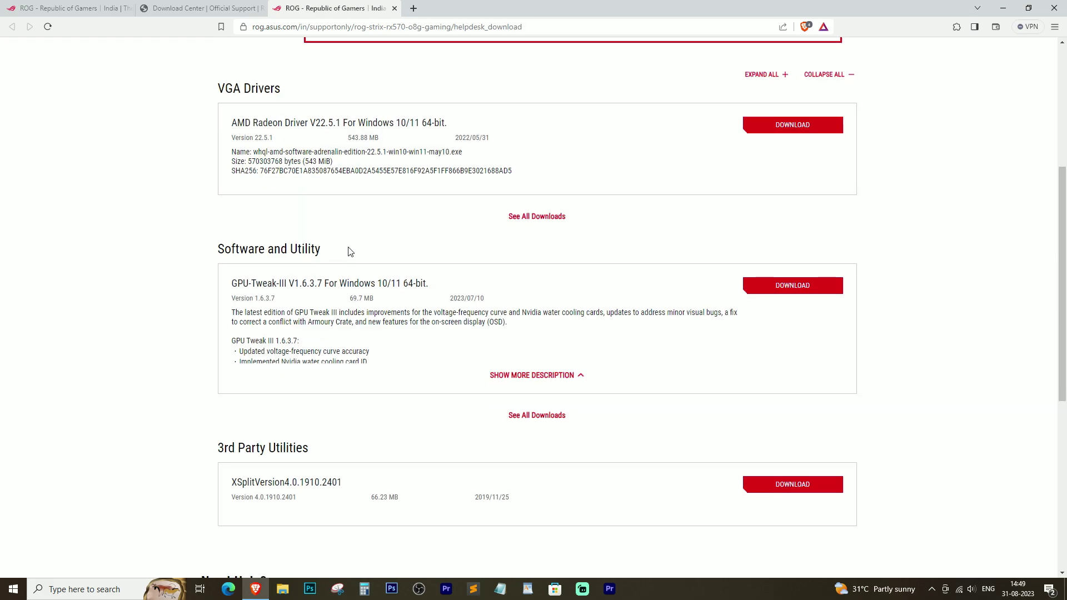
- Expand all Software and Utility downloads and scroll to AURA RGB Lighting Control ver0.0.6.7
scroll(344, 267, "down", 2)
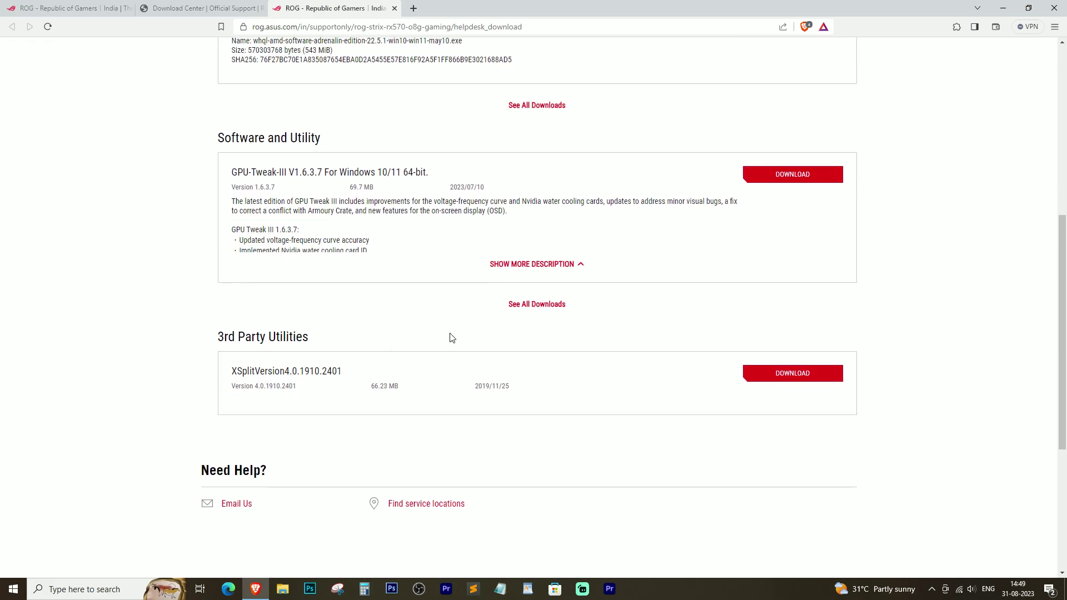
scroll(595, 309, "up", 1)
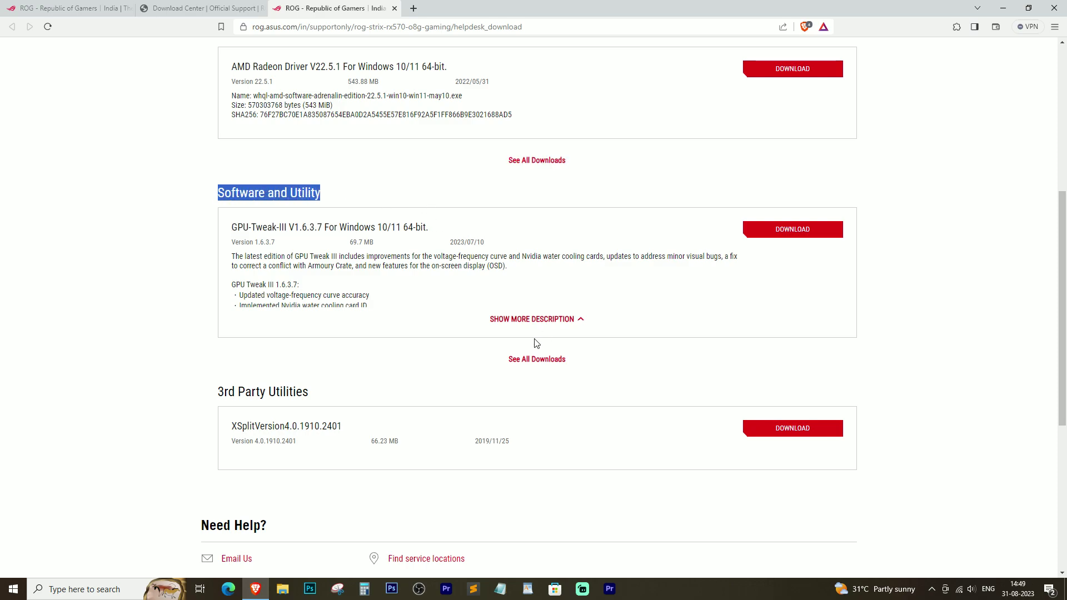
left_click(545, 360)
scroll(422, 356, "down", 5)
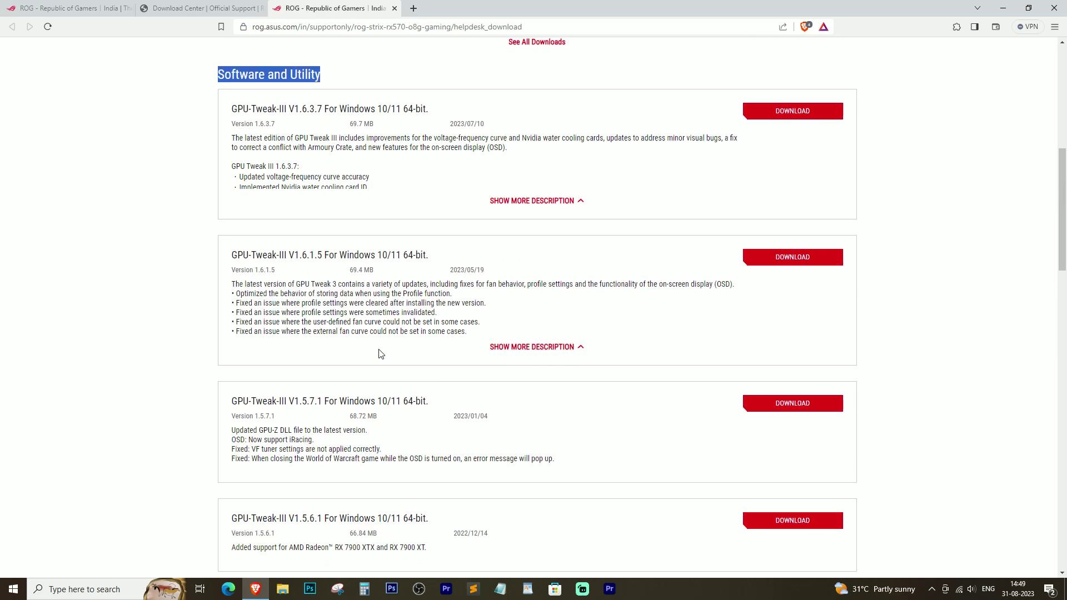
scroll(378, 354, "down", 8)
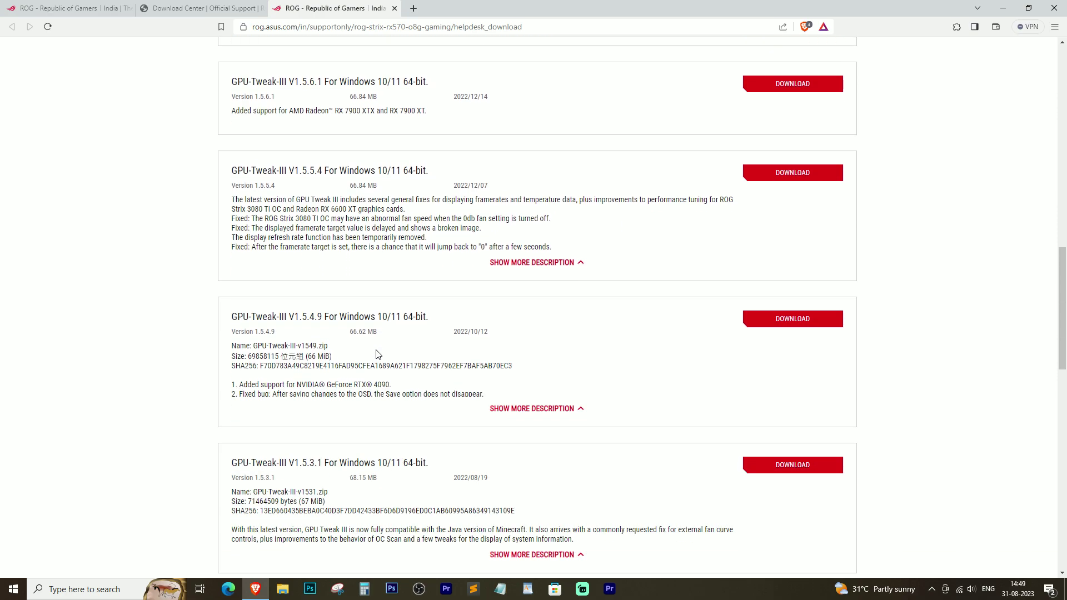
scroll(374, 352, "down", 5)
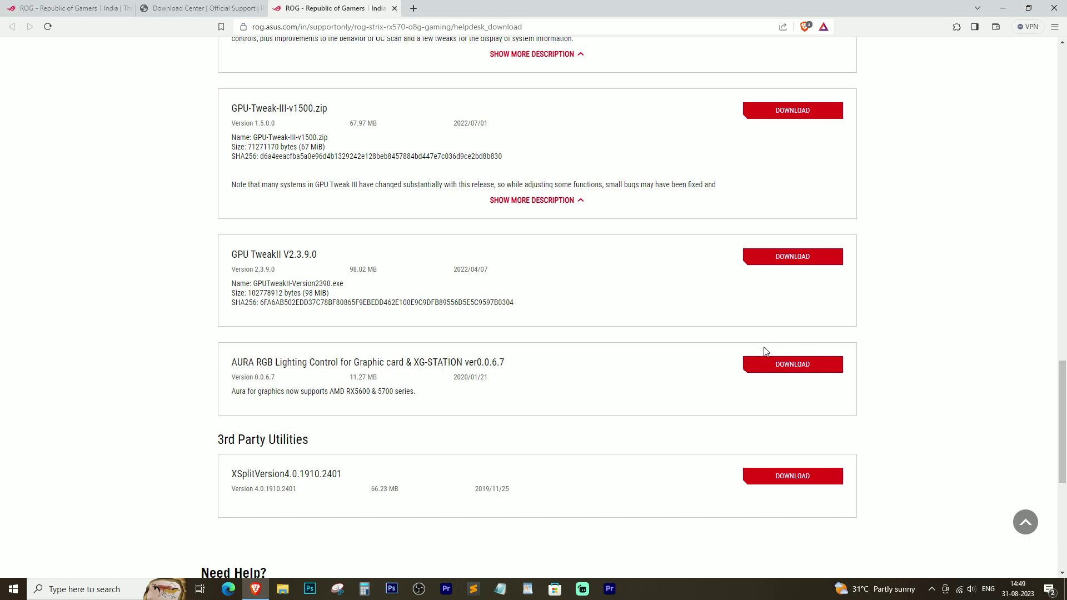
- Download the 11.27 MB AURA RGB Lighting Control ver0.0.6.7 zip via IDM, then close IDM's windows
left_click(802, 367)
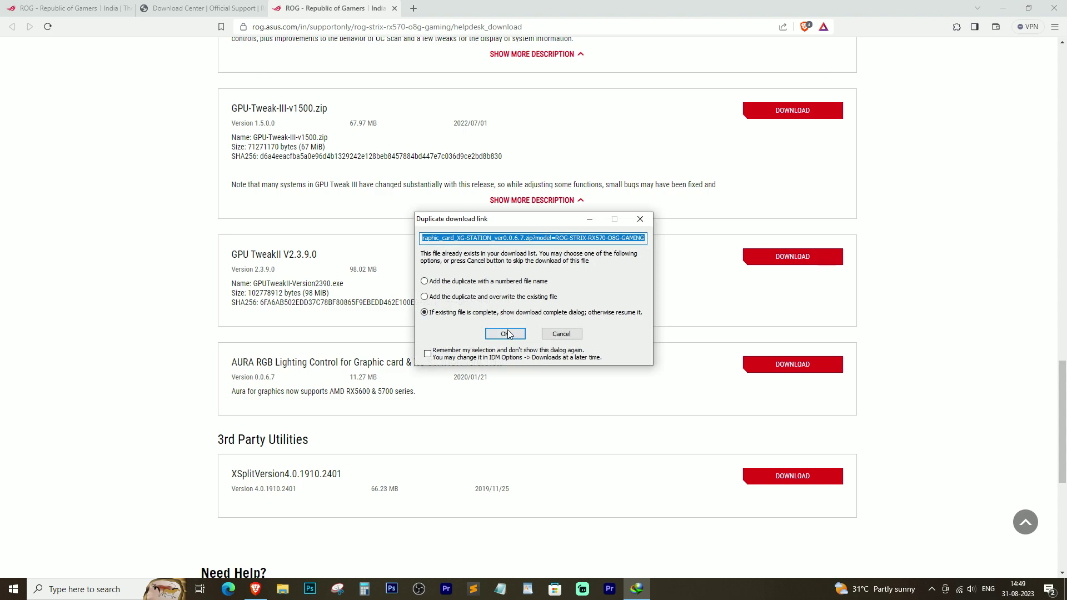
left_click(507, 335)
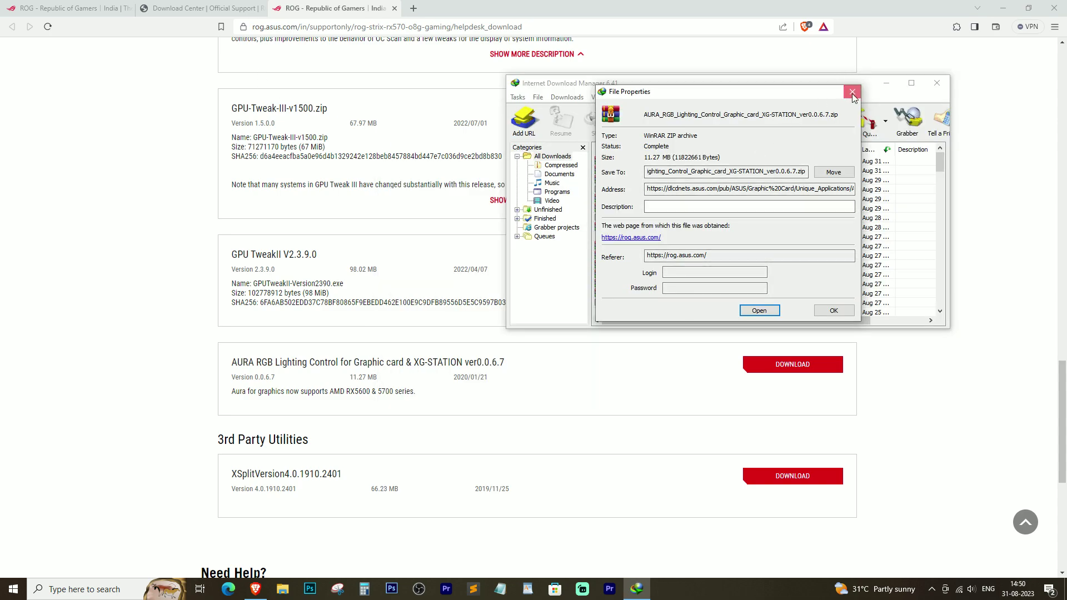
left_click(852, 92)
left_click(928, 87)
- Minimize the browser, refresh the desktop, and move the AURA icon to the middle
left_click(999, 6)
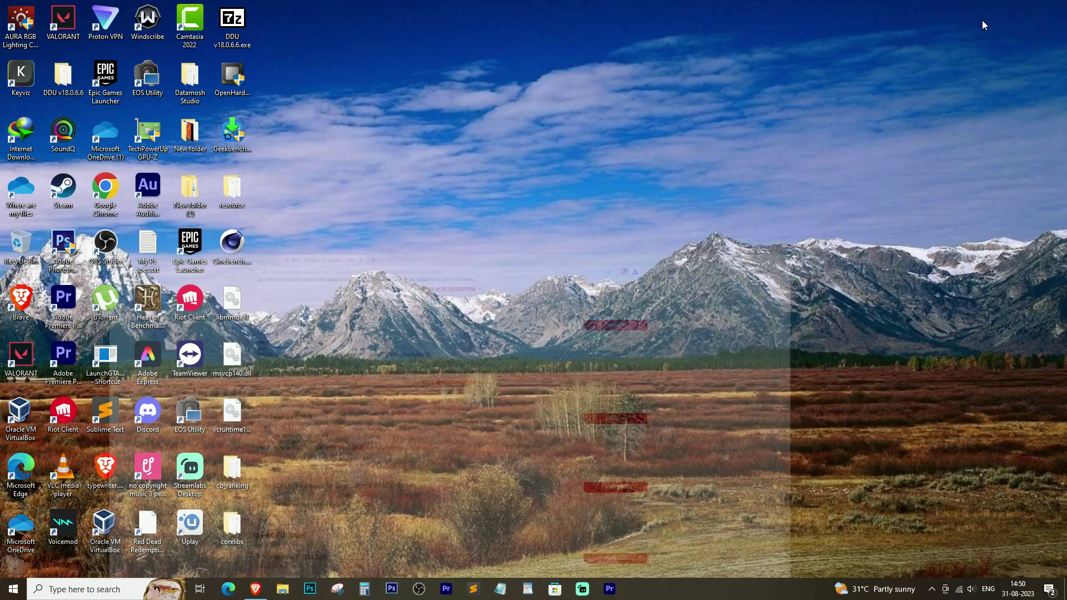
right_click(274, 242)
left_click(327, 288)
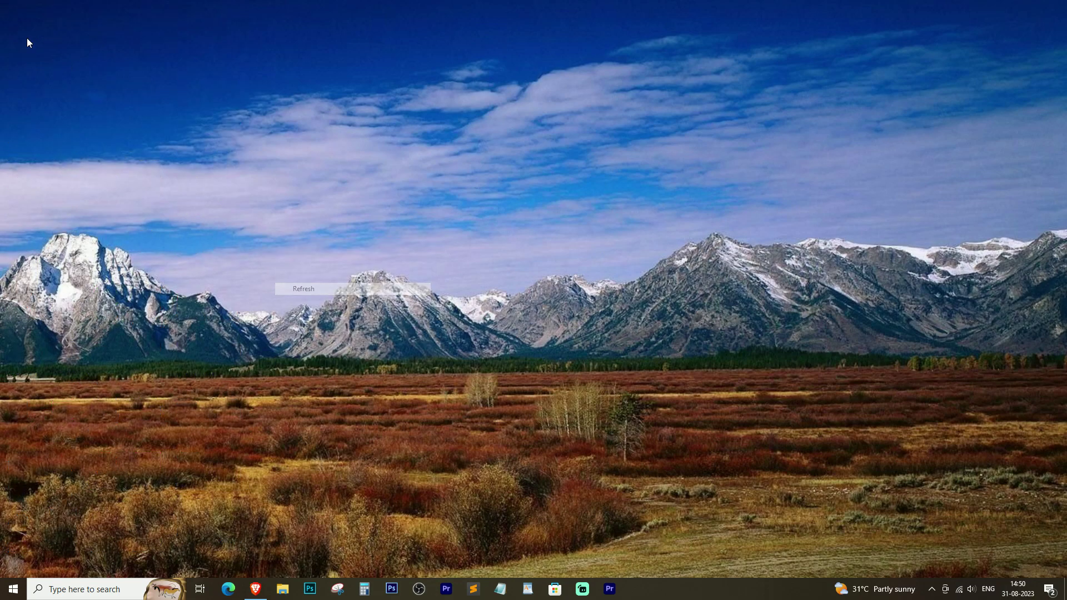
left_click_drag(470, 200, 505, 201)
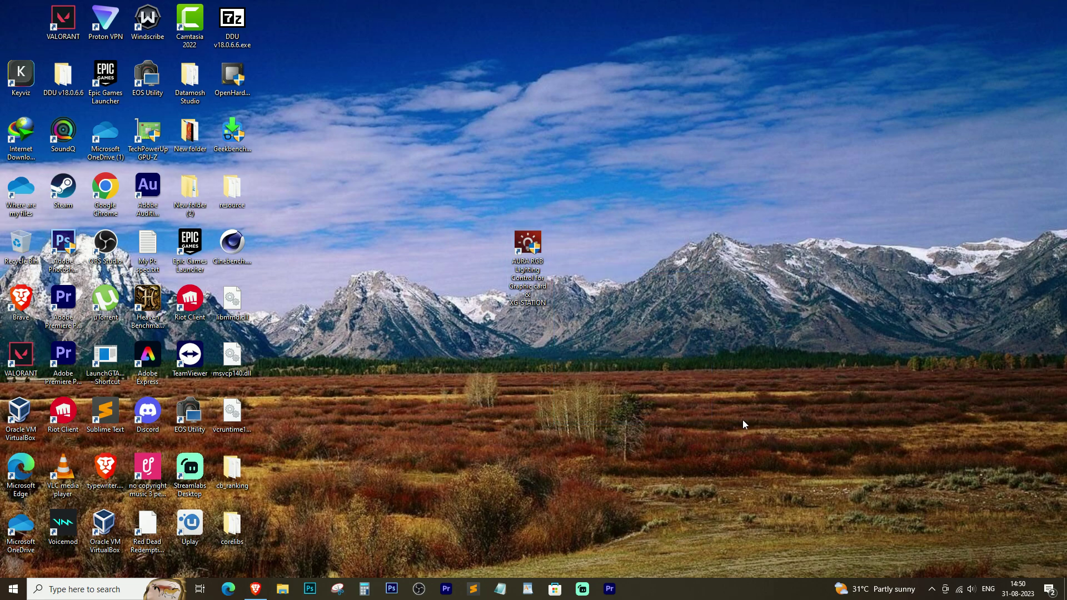
- Launch the AURA graphics card utility from the desktop icon and allow it through User Account Control
key("Return")
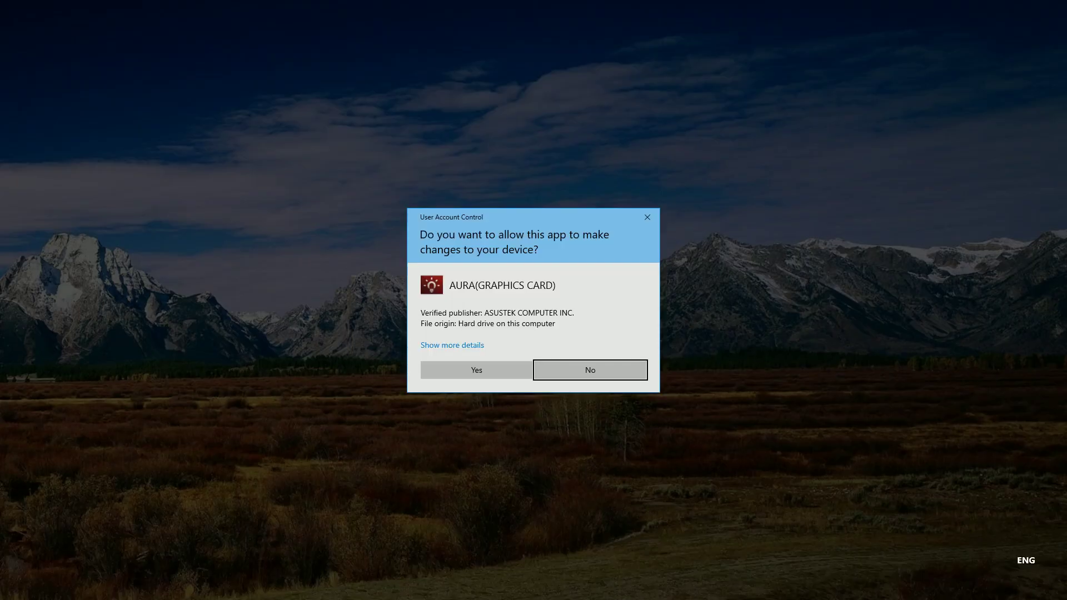
left_click(491, 370)
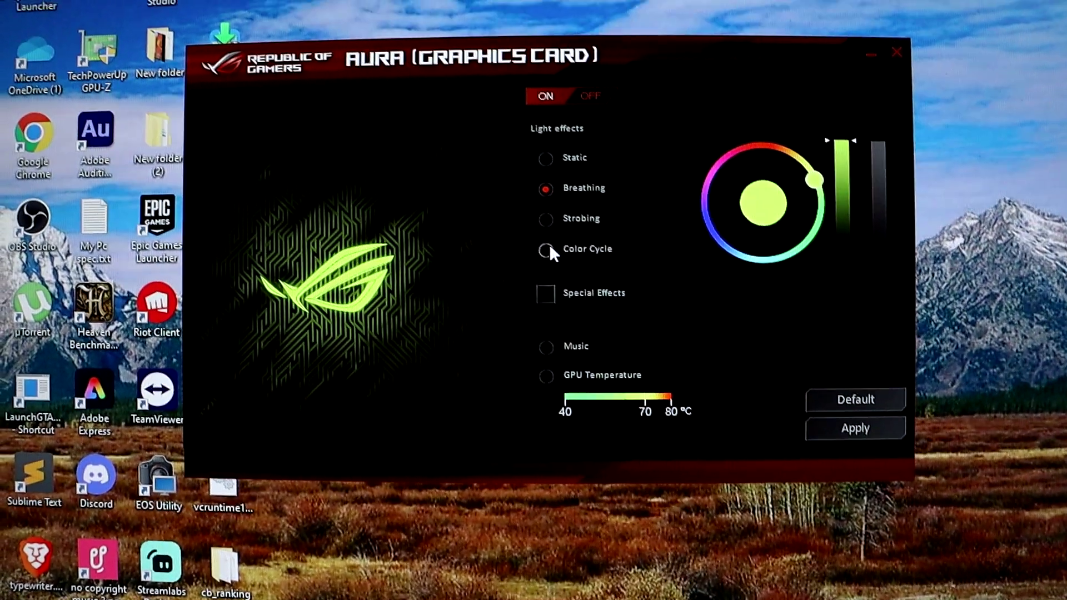
- Apply the Color Cycle effect, then apply the Music special effect to the card
left_click(546, 256)
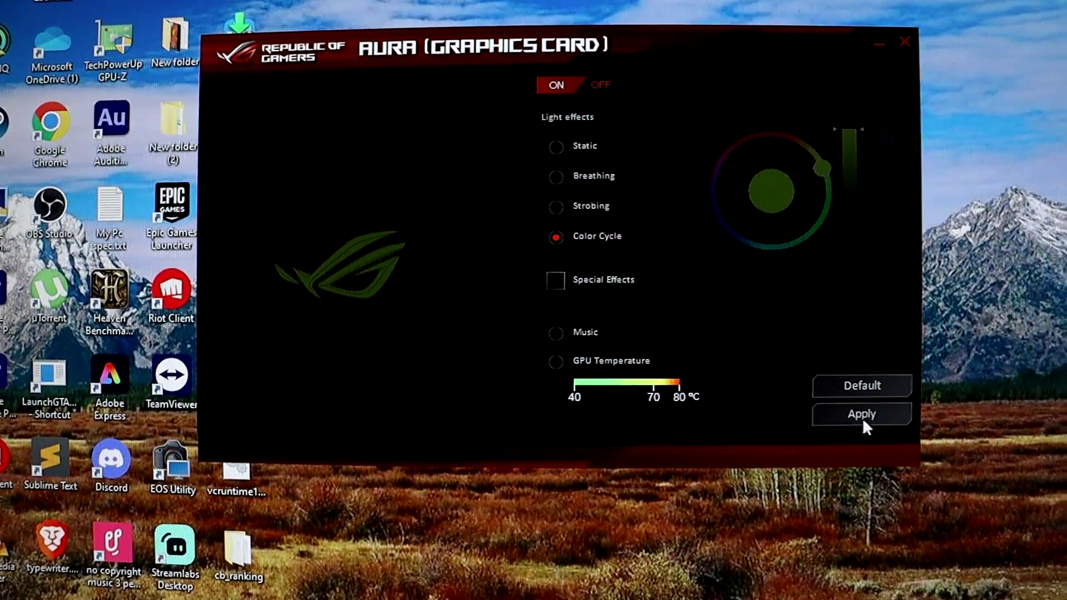
left_click(872, 428)
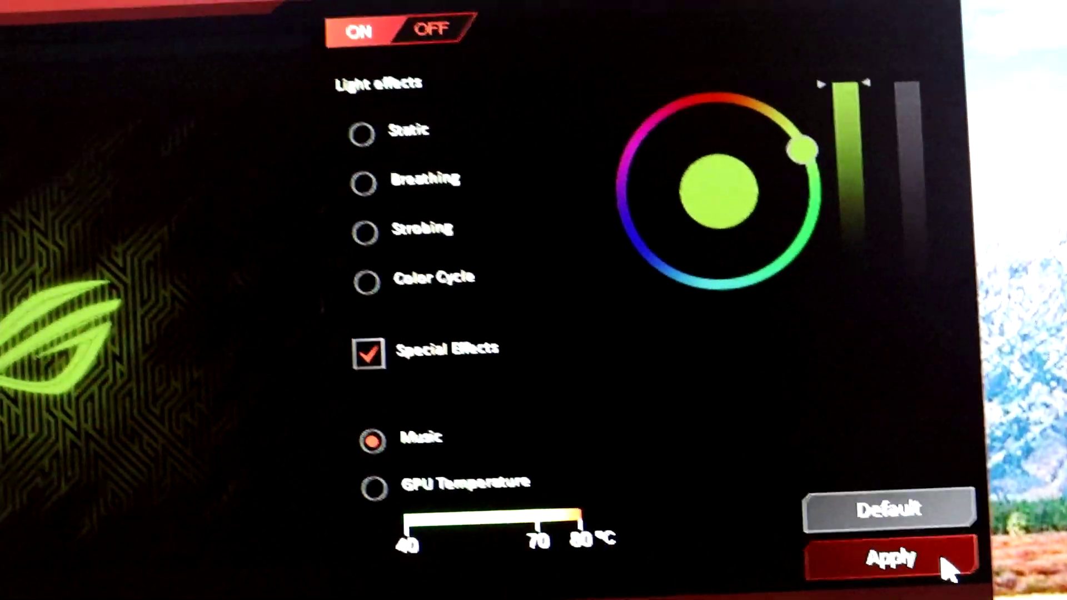
left_click(943, 560)
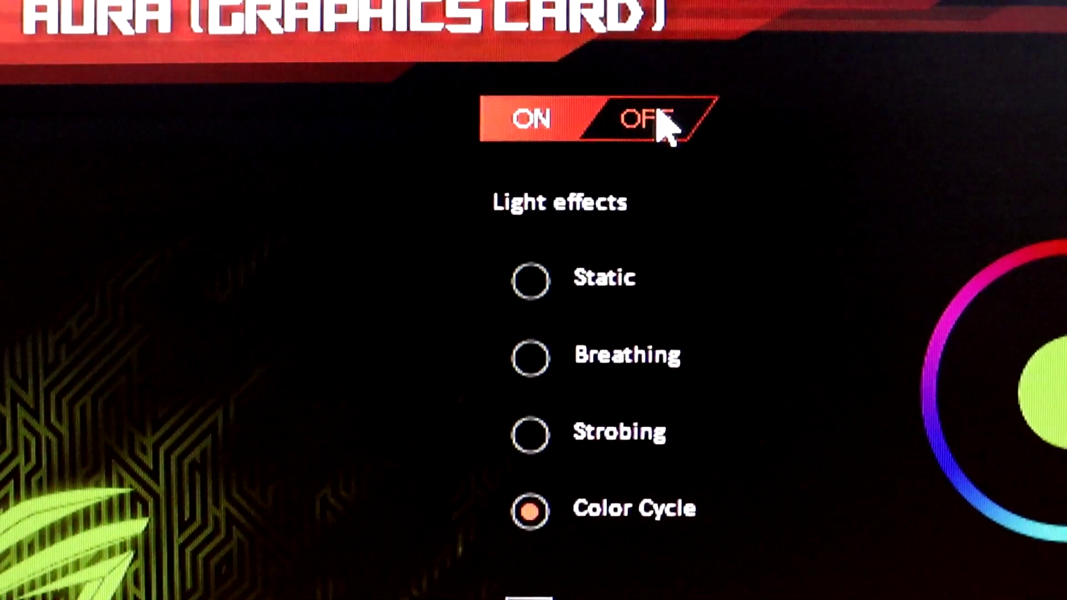
- Switch the graphics card lighting off with the ON/OFF toggle
left_click(645, 189)
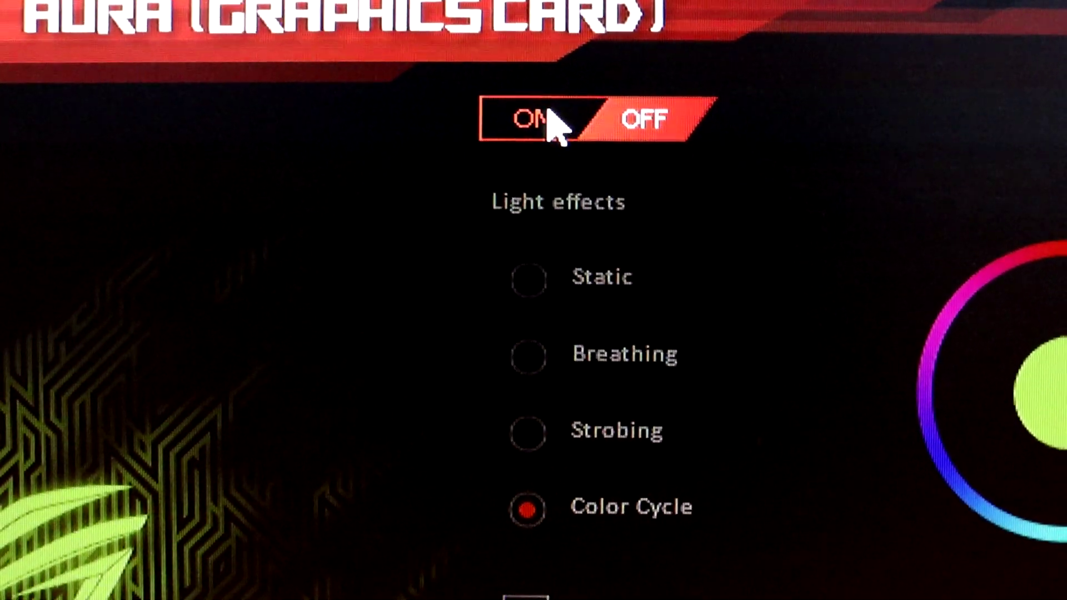